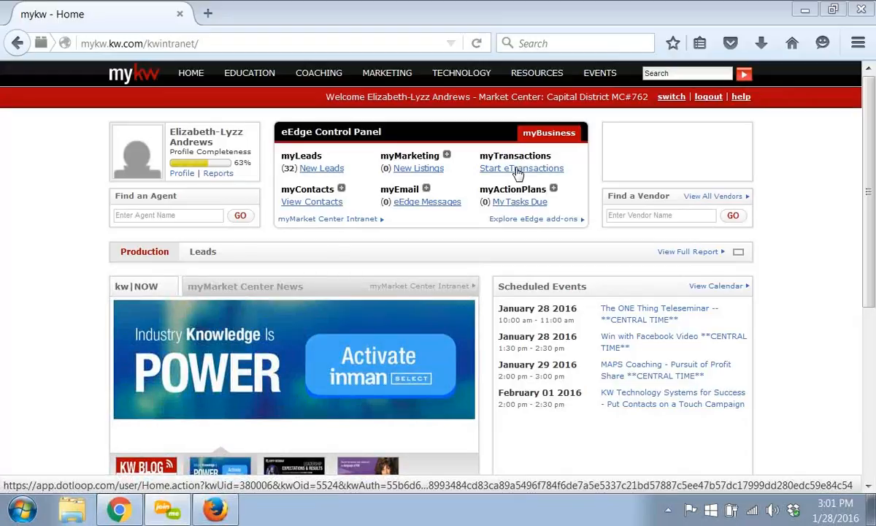
# - Open myTransactions and go into the Test Loop 123 Main St. loop
pyautogui.click(518, 169)
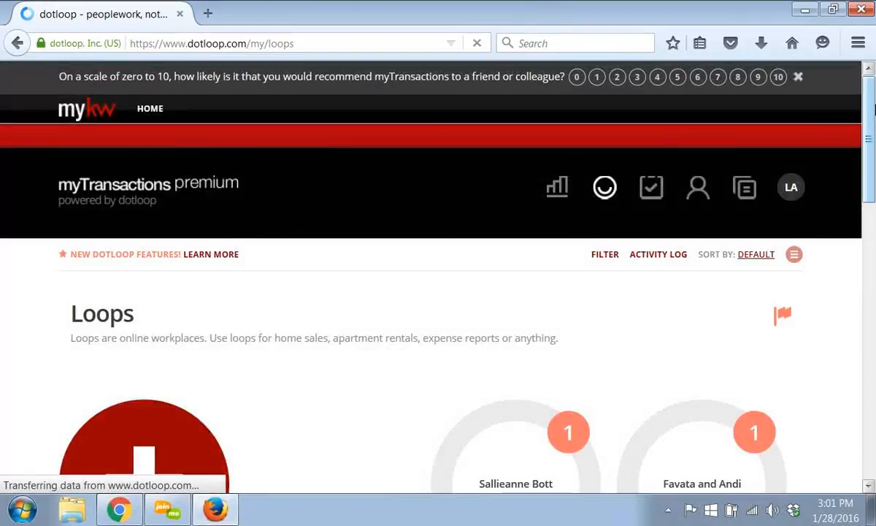
pyautogui.moveTo(873, 121); pyautogui.dragTo(871, 138)
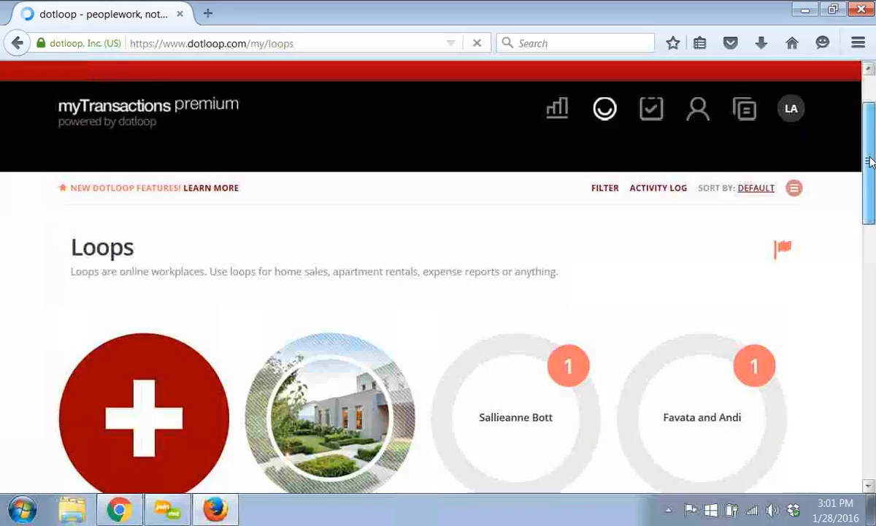
pyautogui.scroll(-5, 807, 256)
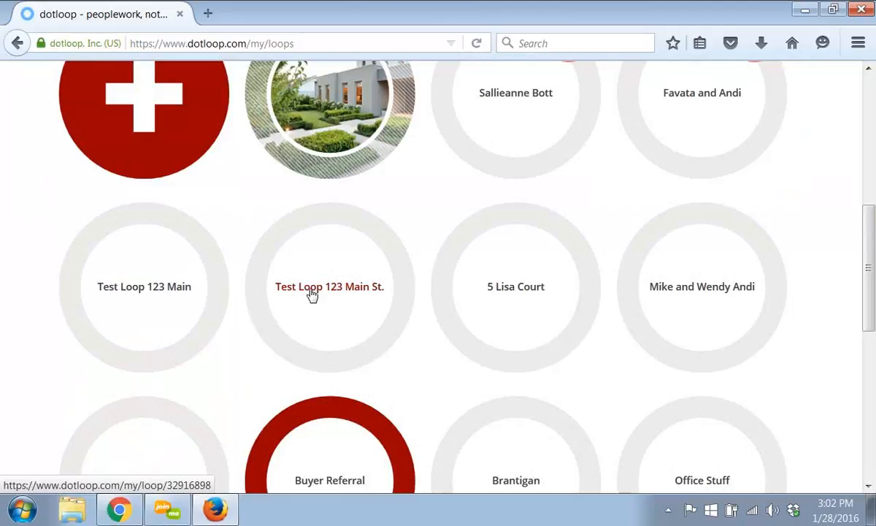
pyautogui.click(312, 294)
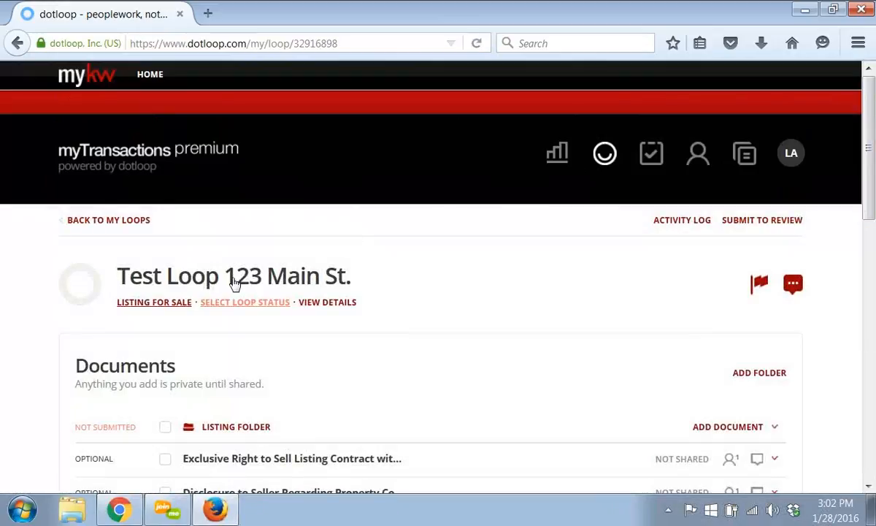
# - Open the loop's details and submit the loop to Greensheet
pyautogui.click(314, 304)
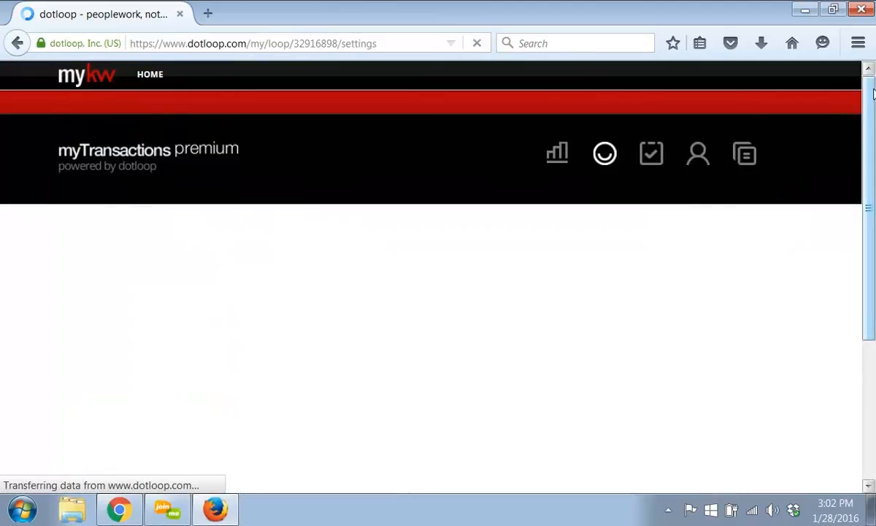
pyautogui.moveTo(873, 92); pyautogui.dragTo(865, 247)
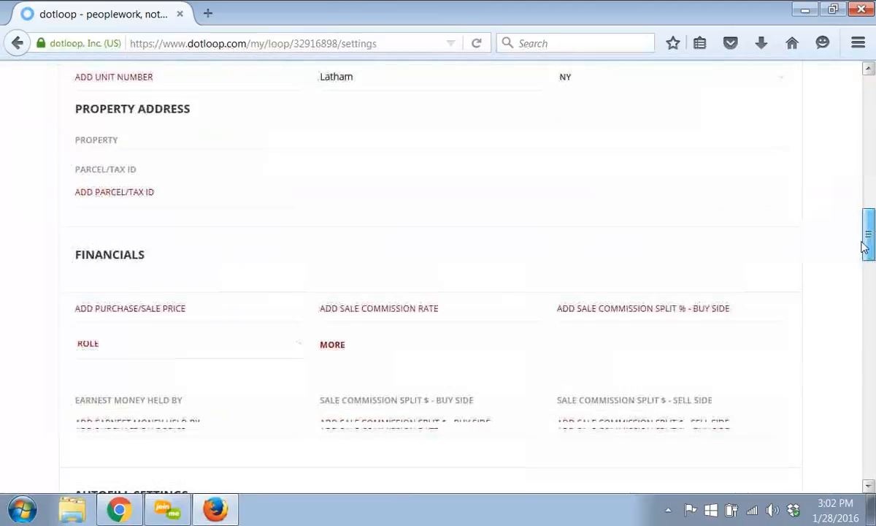
pyautogui.scroll(-5, 843, 423)
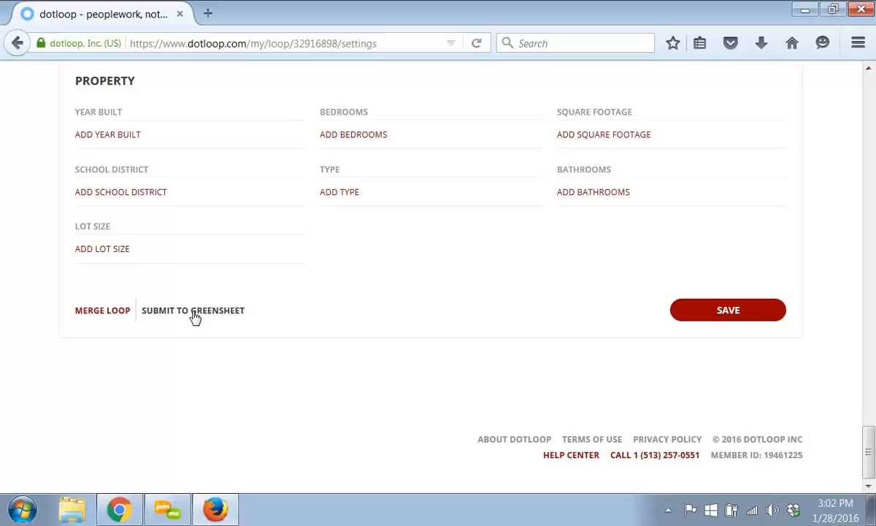
pyautogui.click(194, 310)
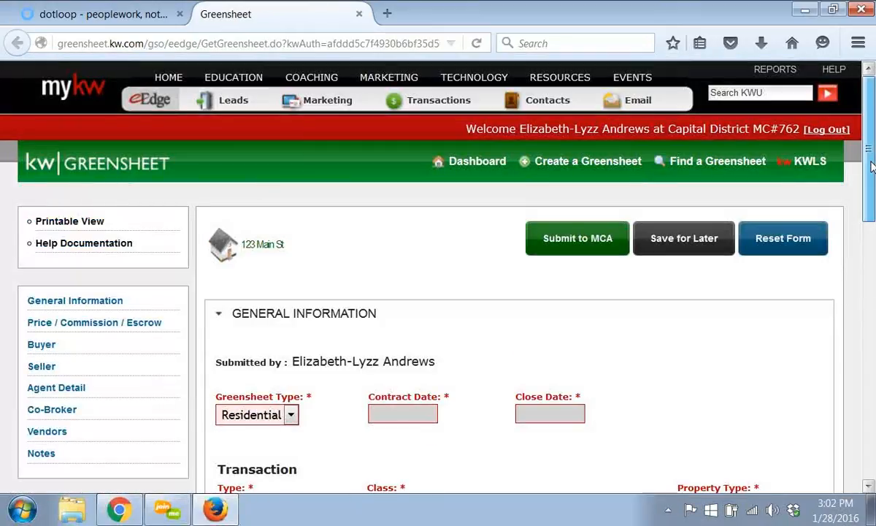
# - Set the transaction Type to Listing Sold and the Class to Property
pyautogui.moveTo(871, 176); pyautogui.dragTo(871, 246)
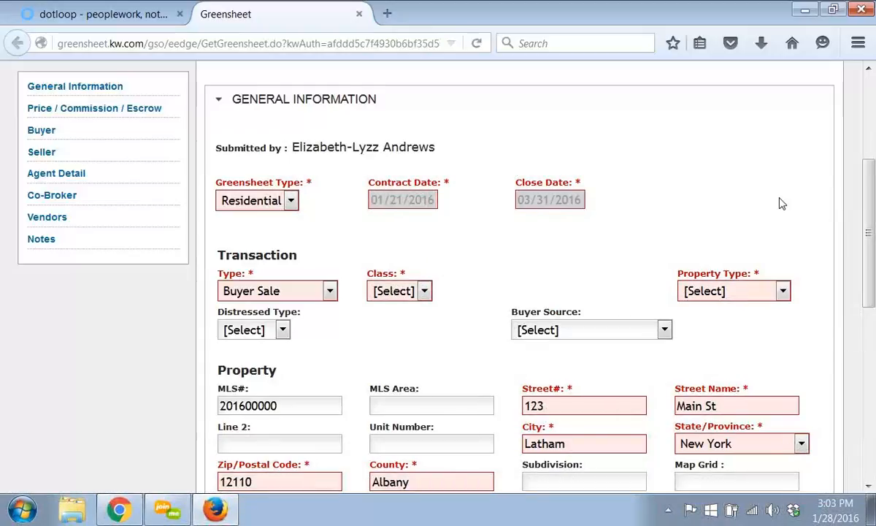
pyautogui.scroll(-1, 760, 225)
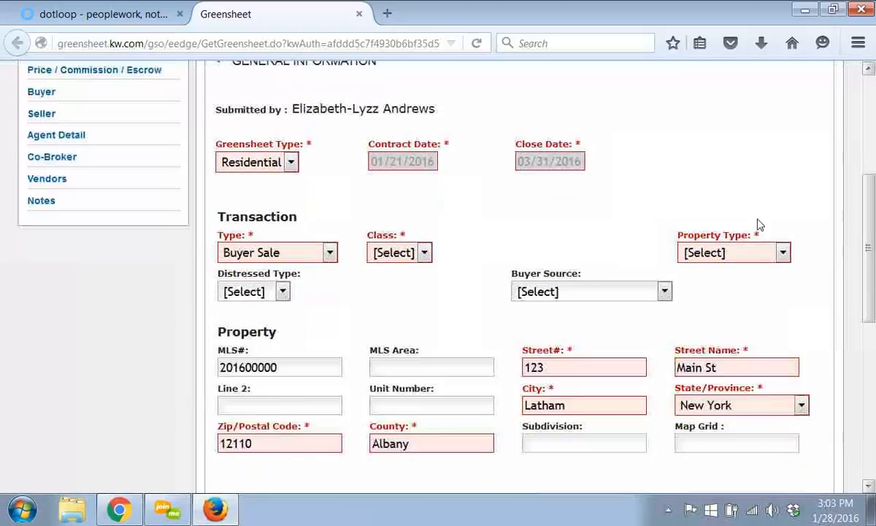
pyautogui.click(279, 252)
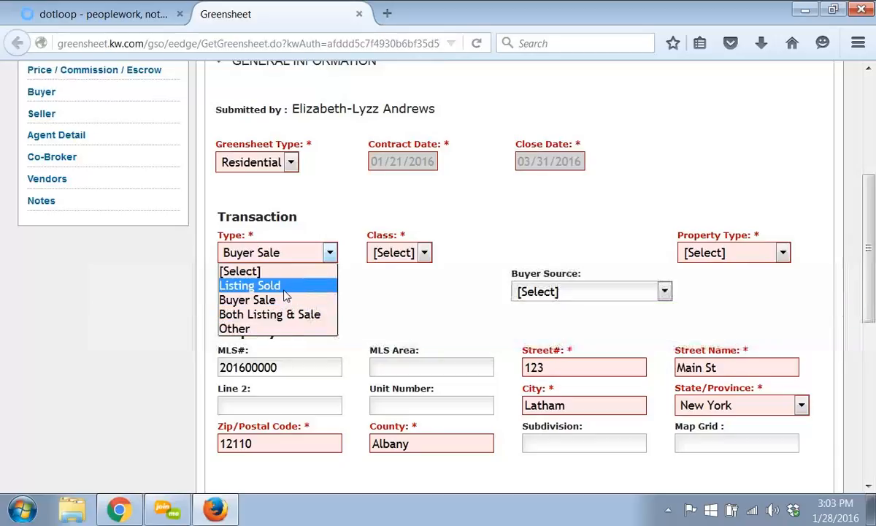
pyautogui.click(250, 286)
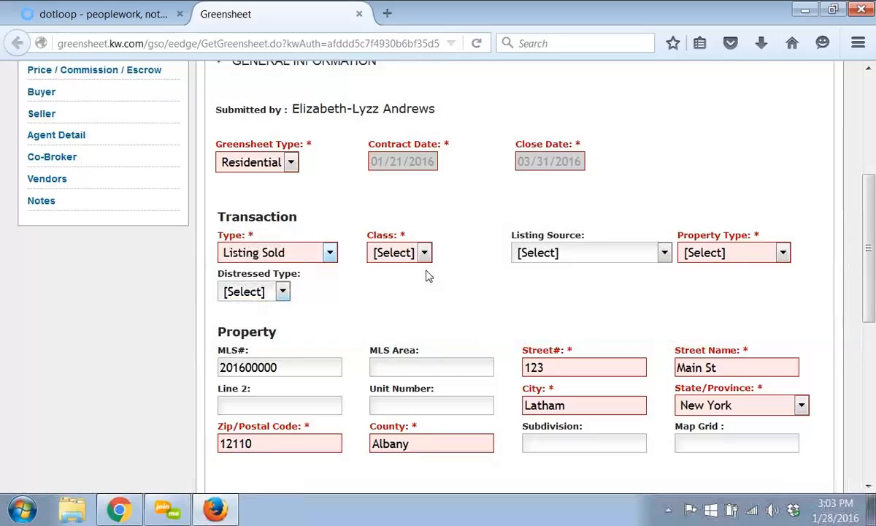
pyautogui.click(423, 253)
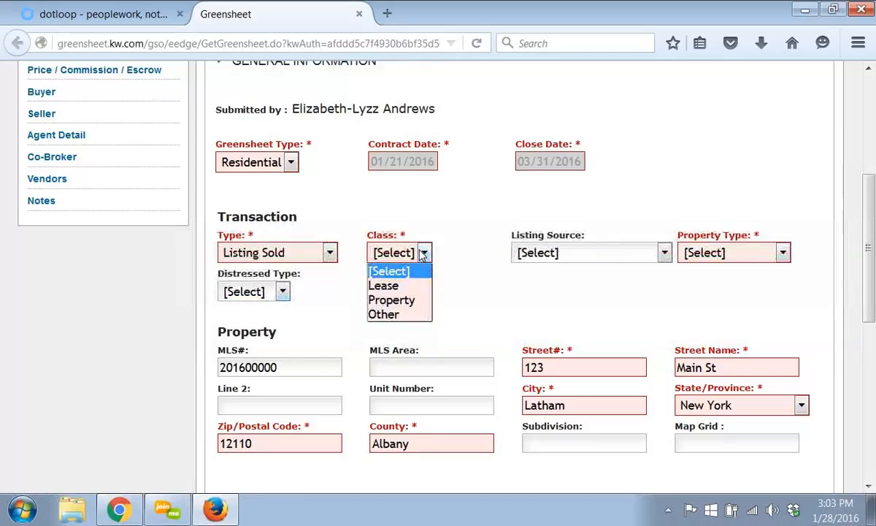
pyautogui.click(400, 300)
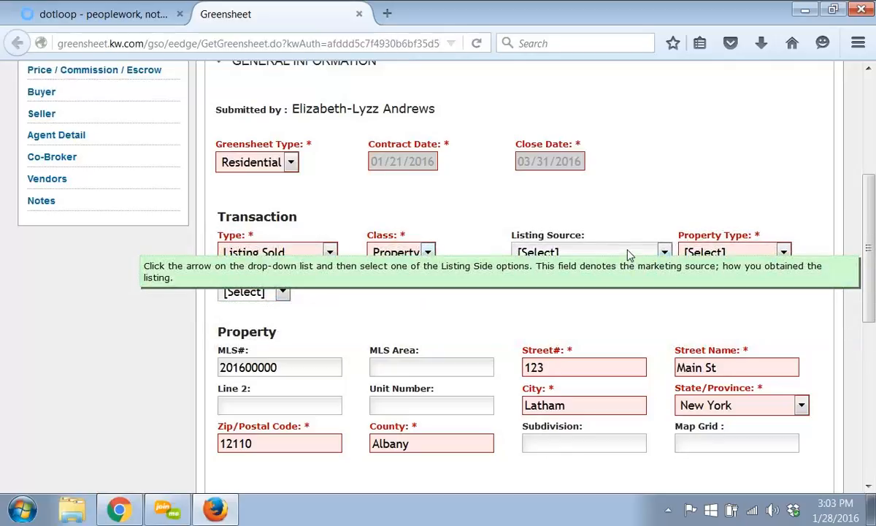
pyautogui.click(616, 256)
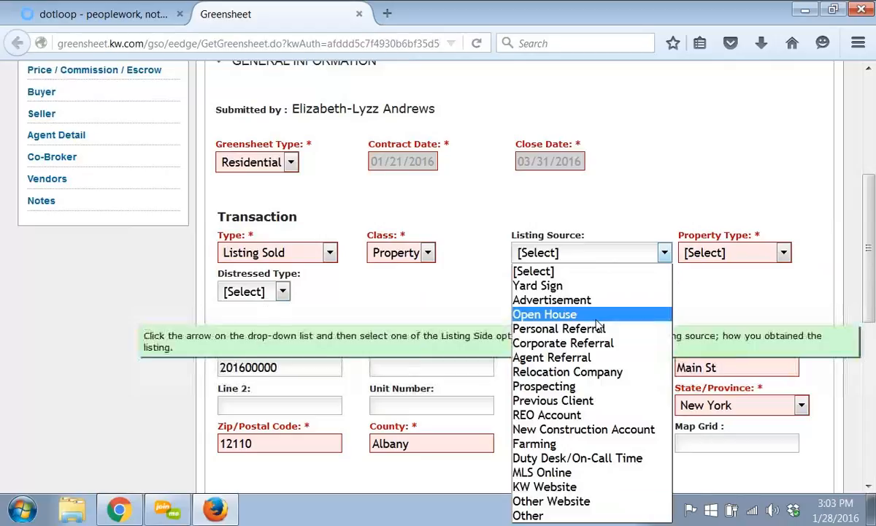
pyautogui.click(595, 314)
pyautogui.click(619, 256)
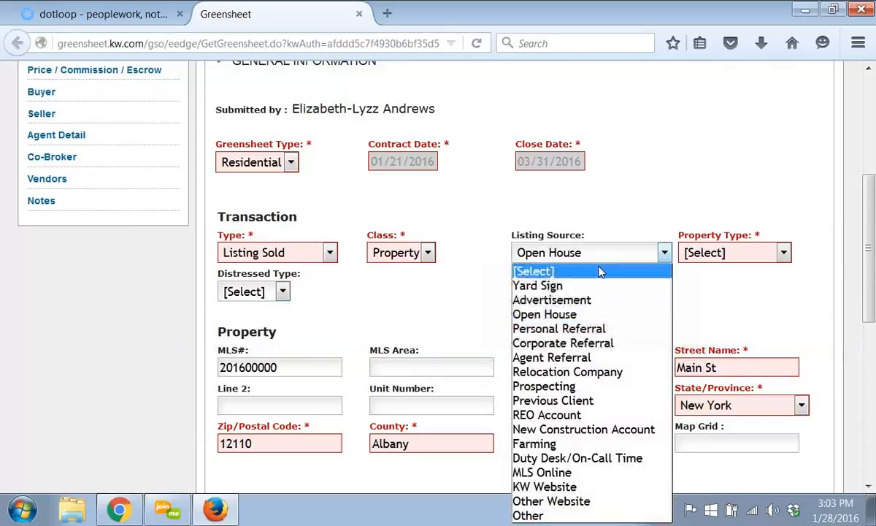
pyautogui.click(604, 271)
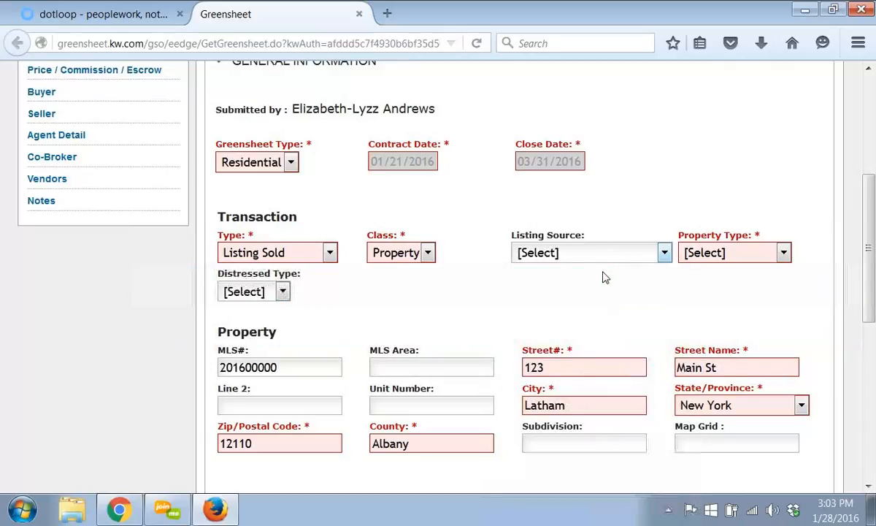
# - Set the Property Type to (R) Resale
pyautogui.click(717, 253)
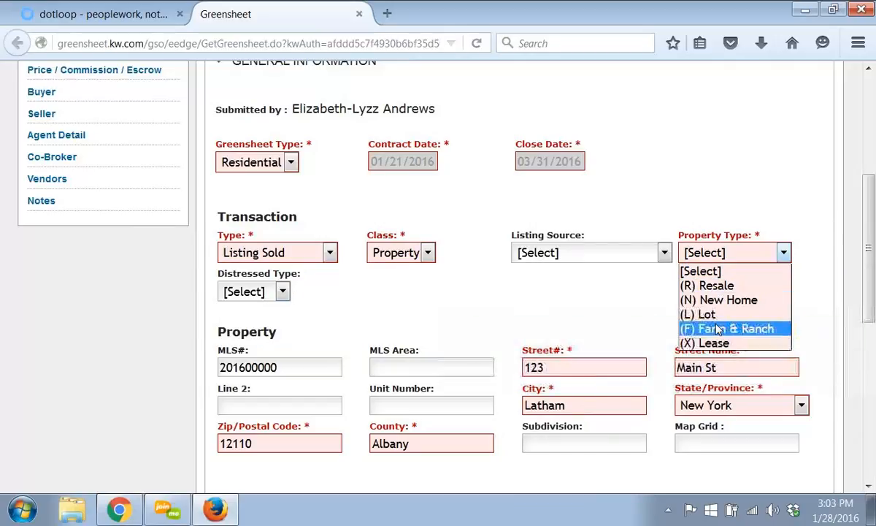
pyautogui.click(722, 287)
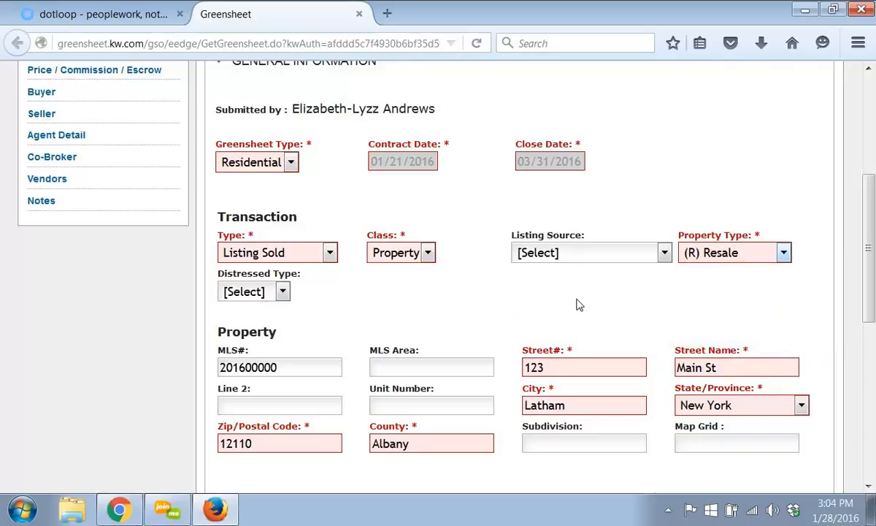
pyautogui.scroll(-2, 577, 304)
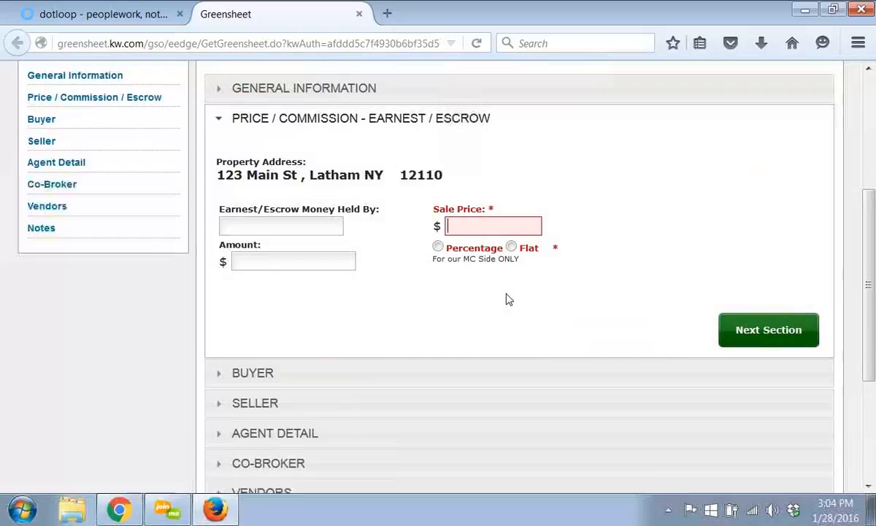
# - Enter a sale price of 200,000 and choose Percentage for the commission
pyautogui.write('200,000')
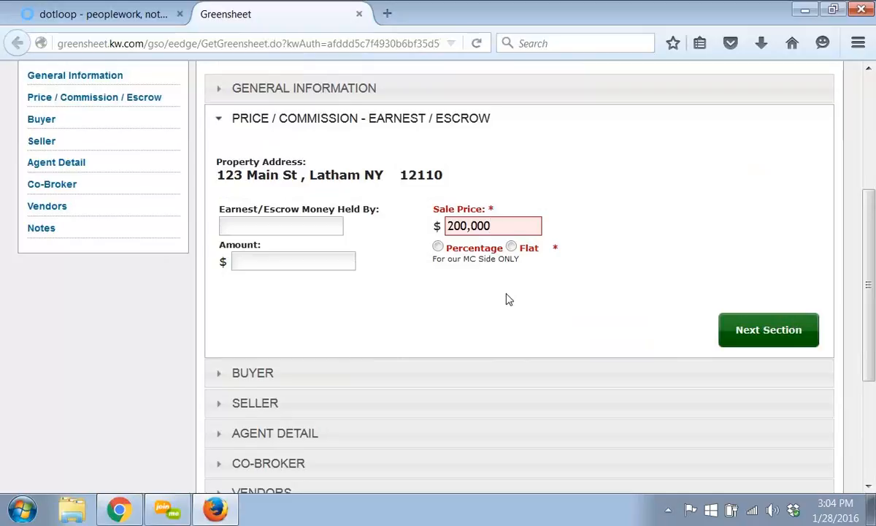
pyautogui.click(437, 249)
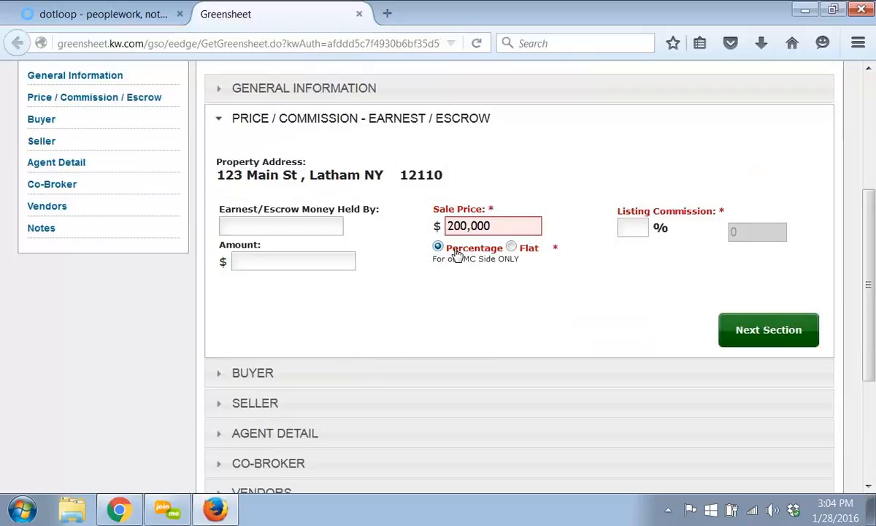
# - Set the listing commission to 3.5%
pyautogui.click(627, 227)
pyautogui.write('3.5')
pyautogui.click(227, 228)
pyautogui.moveTo(510, 227)
# - Open Calculator and multiply 195000 by 0.035
pyautogui.click(530, 226)
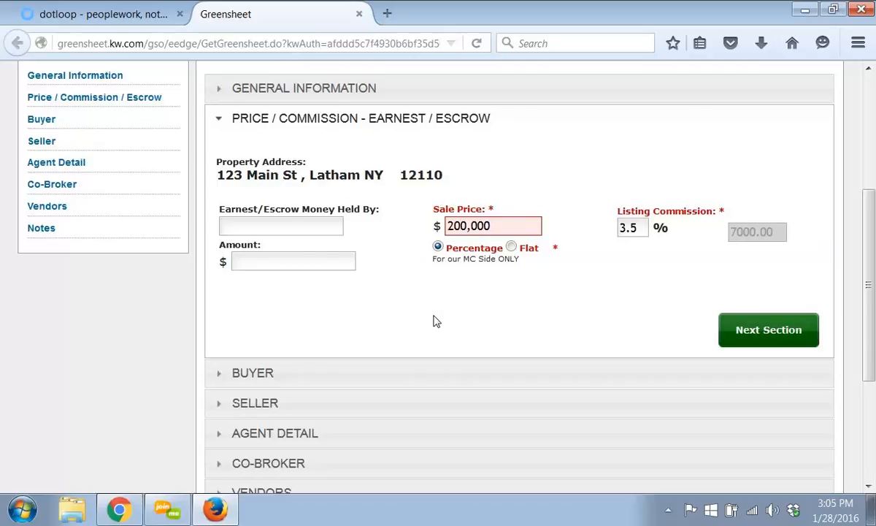
pyautogui.click(22, 511)
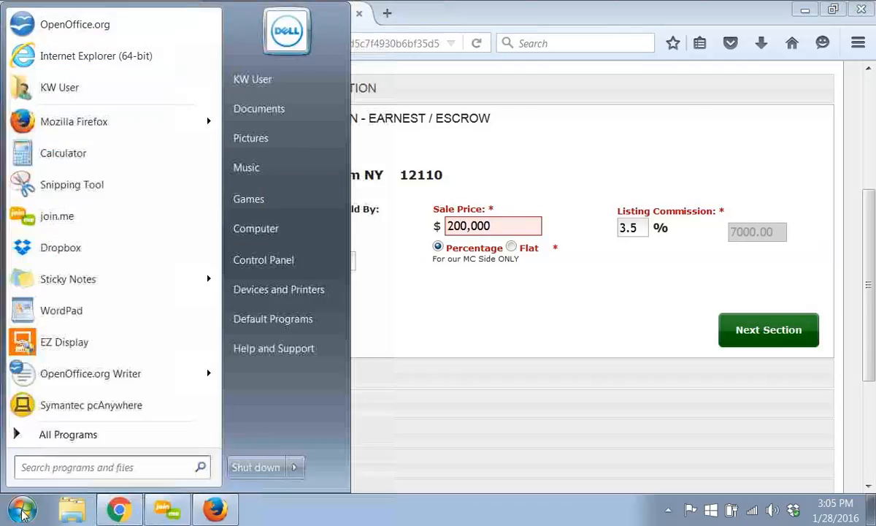
pyautogui.click(58, 152)
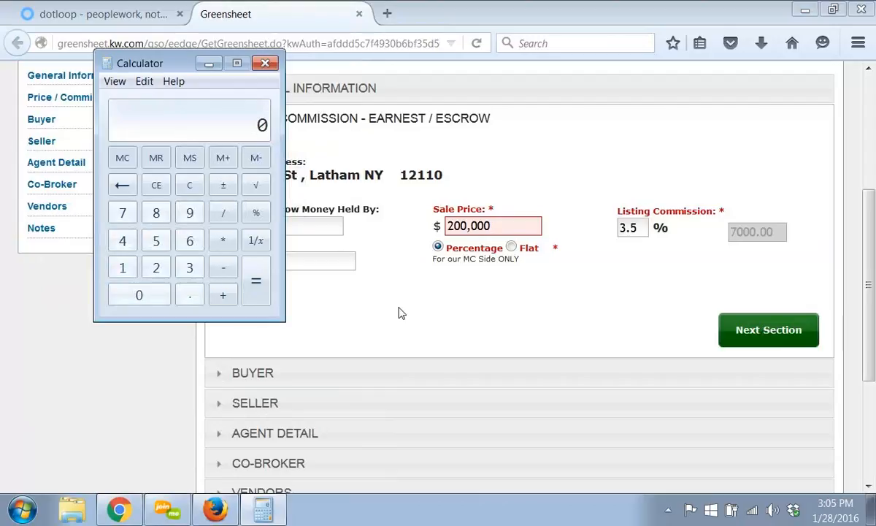
pyautogui.write('195000')
pyautogui.click(224, 240)
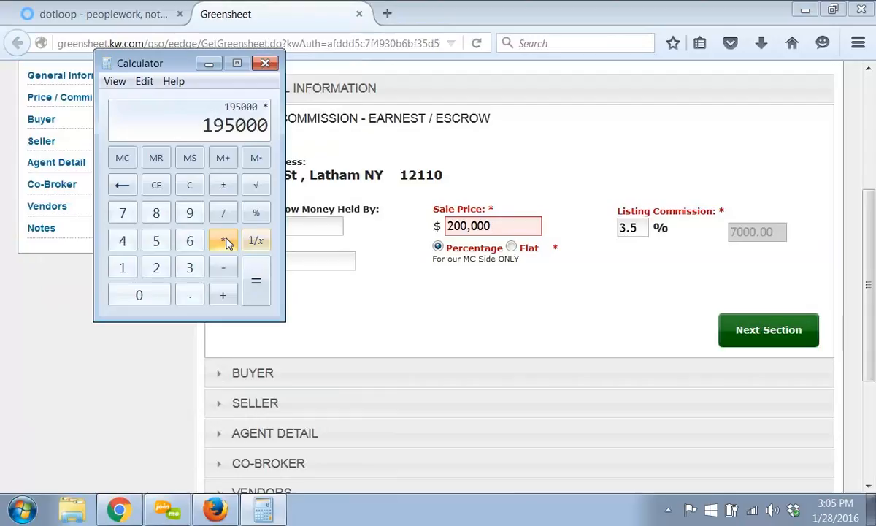
pyautogui.click(188, 294)
pyautogui.click(155, 295)
pyautogui.click(189, 268)
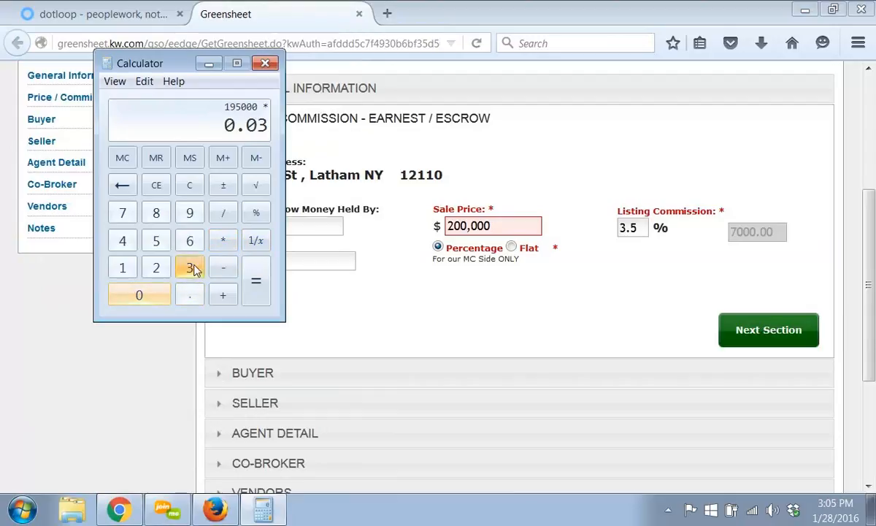
pyautogui.click(156, 240)
pyautogui.click(253, 285)
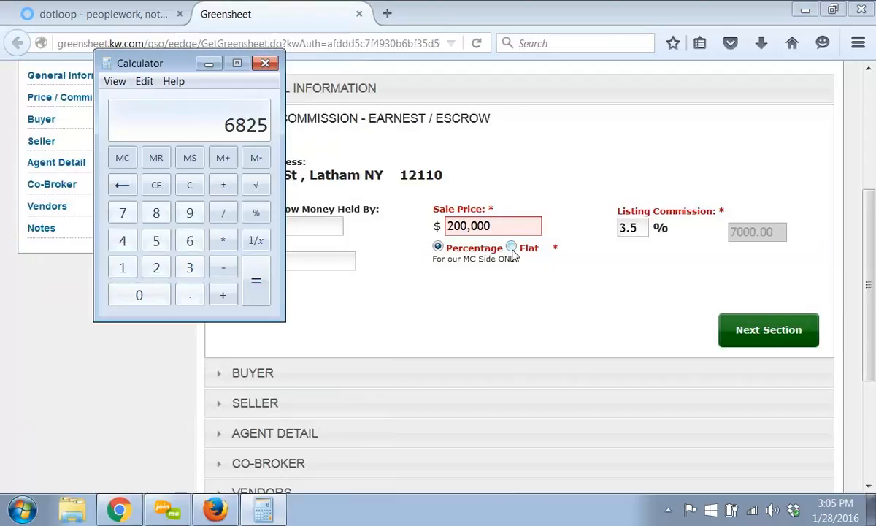
# - Record the earnest money as held by Pioneer with an amount of 2000
pyautogui.click(478, 316)
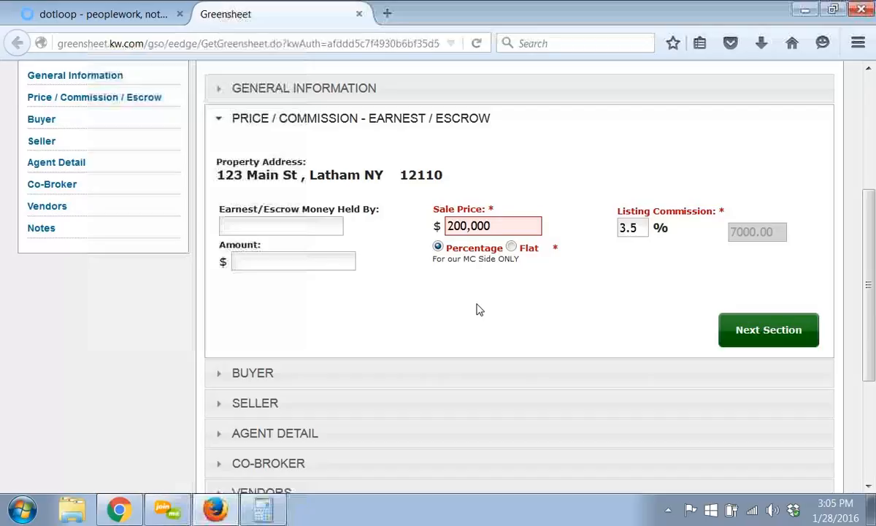
pyautogui.click(257, 229)
pyautogui.write('Piom')
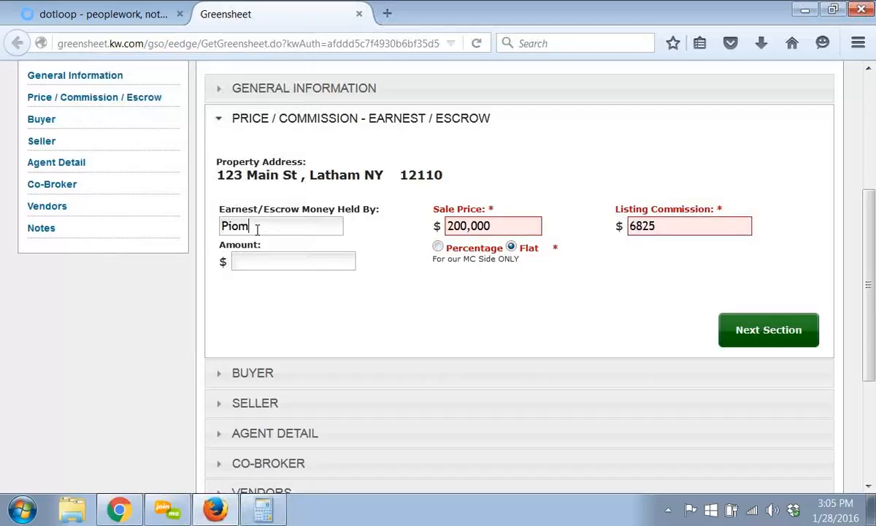
pyautogui.press('BackSpace')
pyautogui.write('neer')
pyautogui.click(276, 263)
pyautogui.write('2000')
# - Enter the seller's name in the Seller section and continue to Agent Detail
pyautogui.click(786, 322)
pyautogui.click(391, 237)
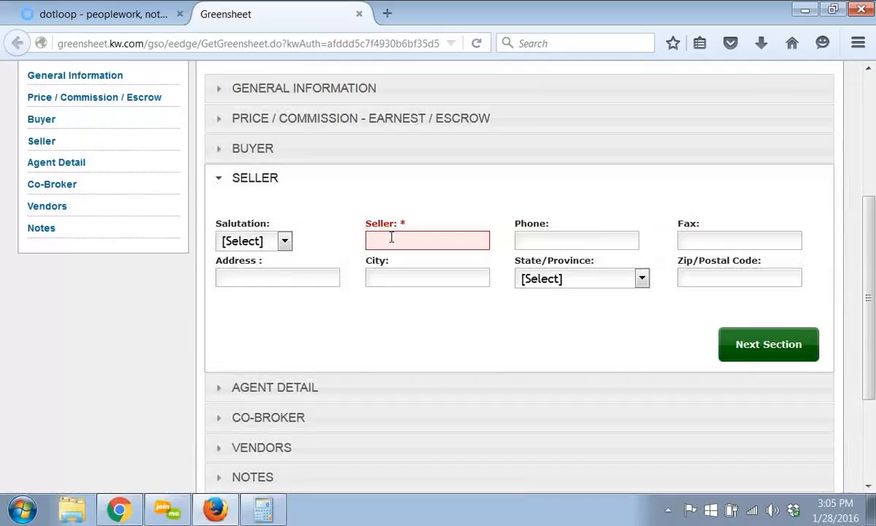
pyautogui.write('Smiths')
pyautogui.click(759, 343)
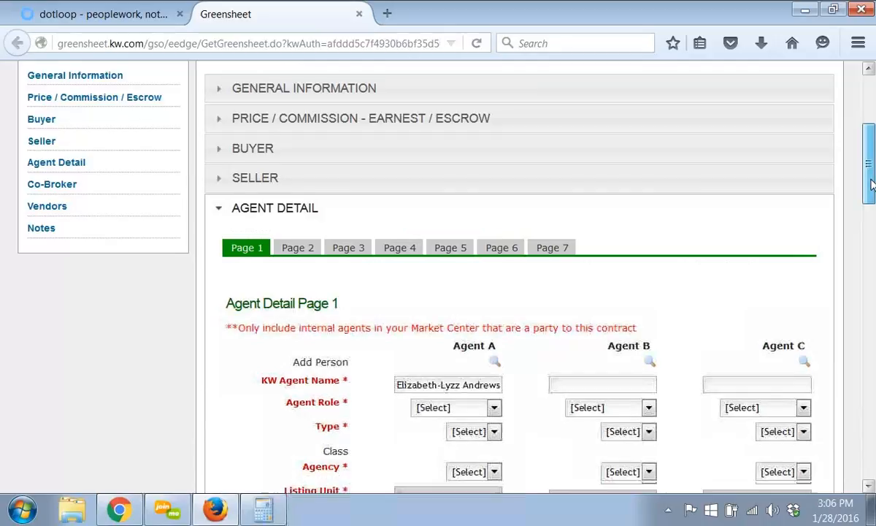
# - Set Agent A's role to Listing Specialist and the type to Listing
pyautogui.moveTo(870, 183); pyautogui.dragTo(870, 237)
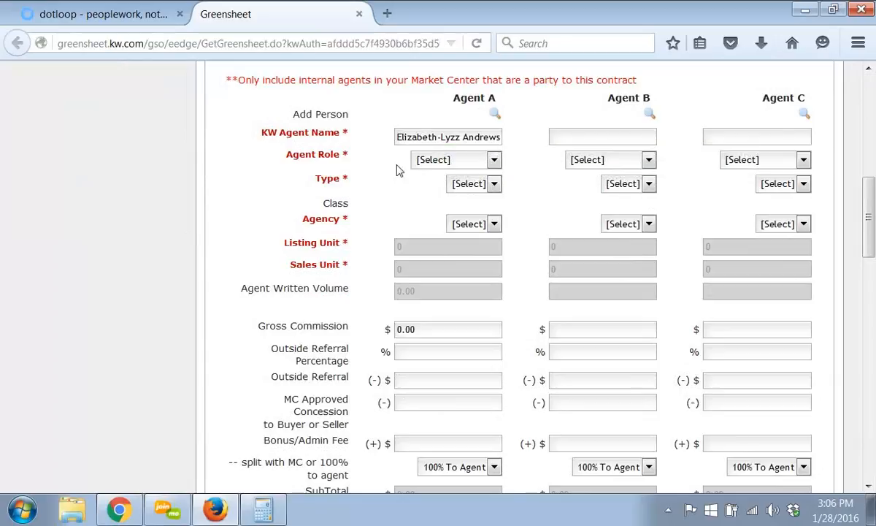
pyautogui.click(442, 160)
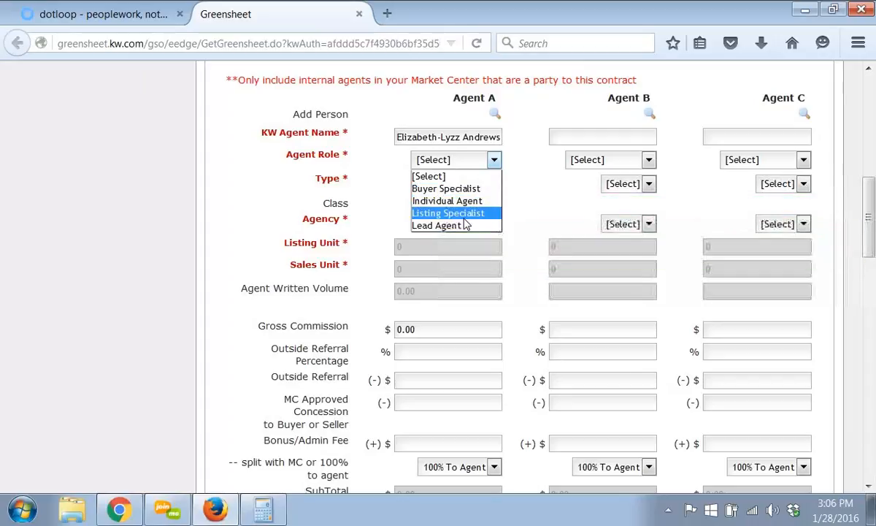
pyautogui.click(461, 214)
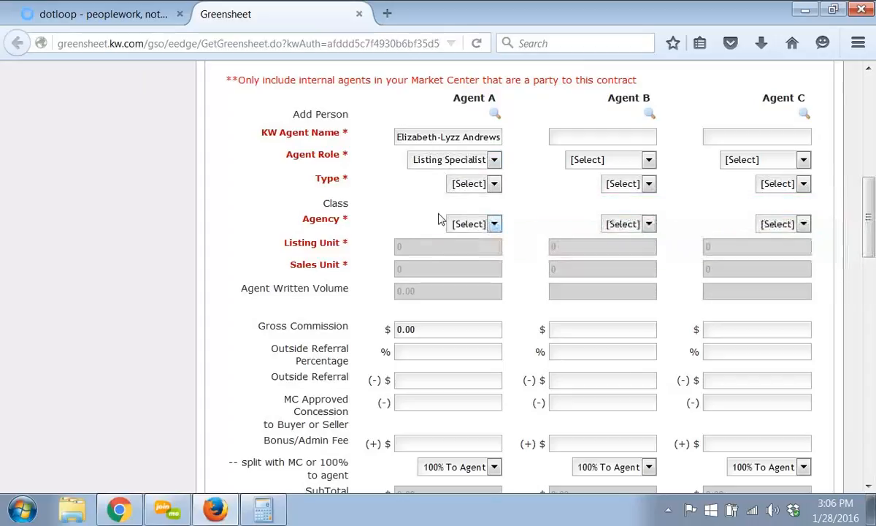
pyautogui.click(493, 184)
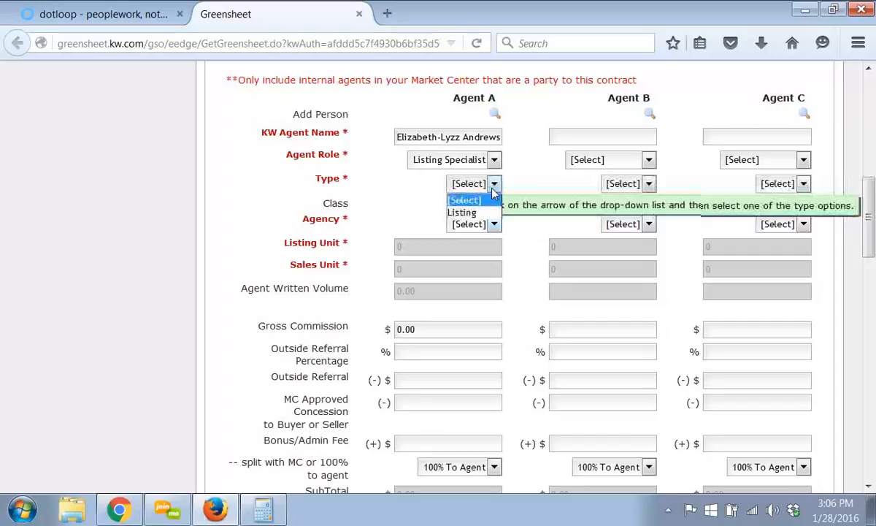
pyautogui.click(462, 211)
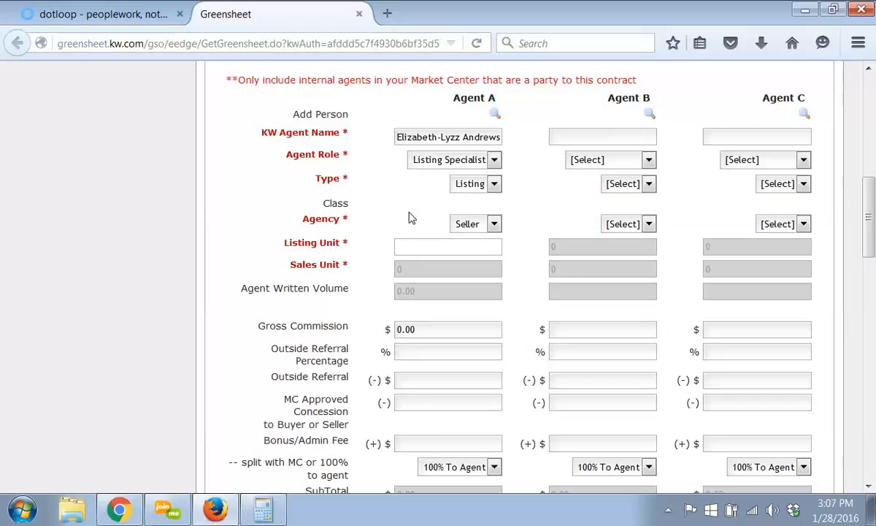
# - Enter 1 as Agent A's listing unit and choose Split With MC for the bonus/admin fee split
pyautogui.write('1')
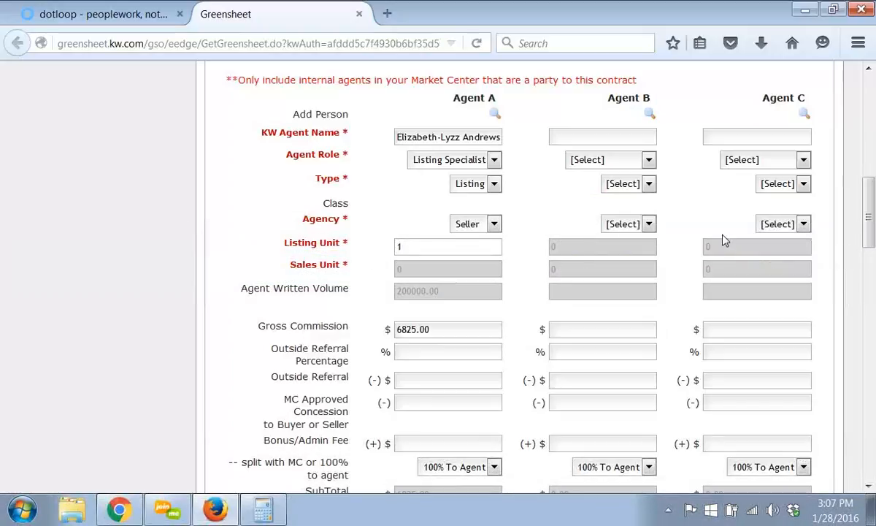
pyautogui.scroll(-3, 869, 190)
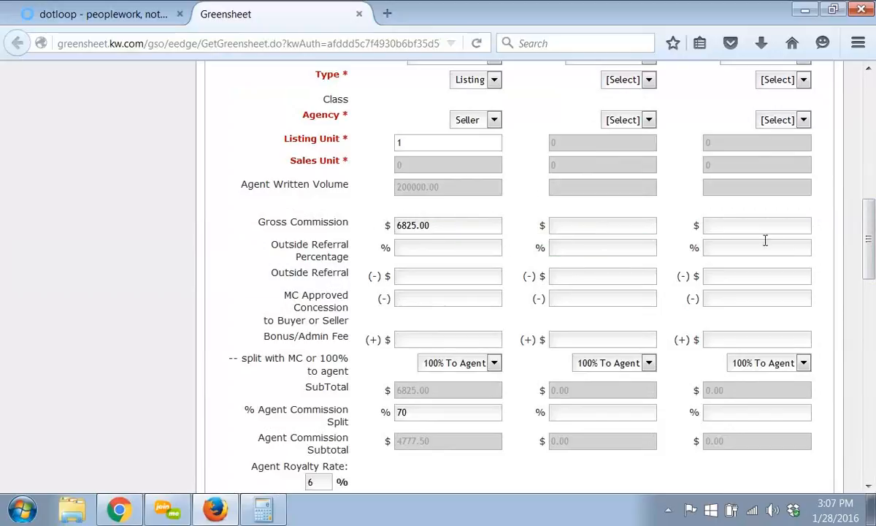
pyautogui.moveTo(870, 227); pyautogui.dragTo(870, 252)
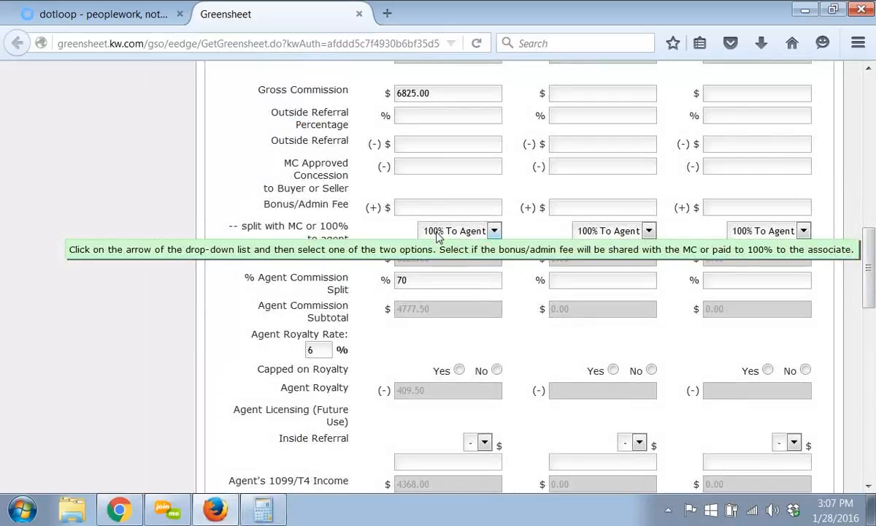
pyautogui.click(438, 232)
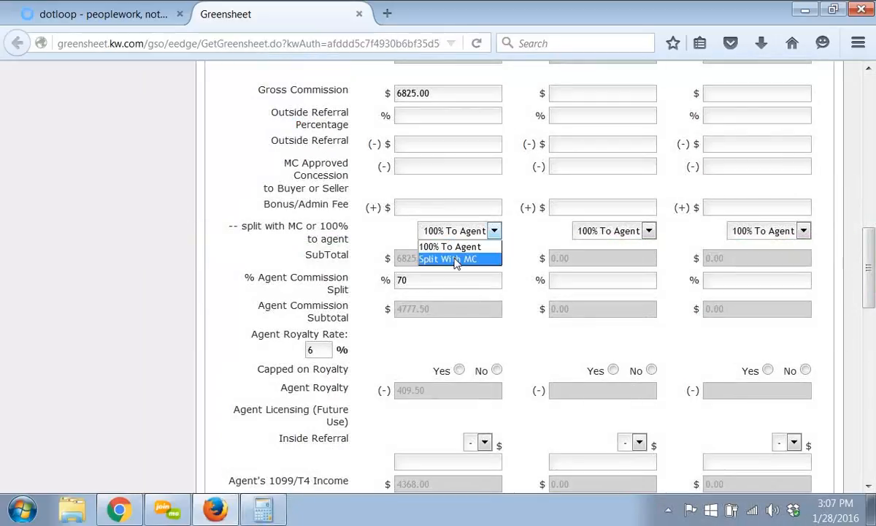
pyautogui.click(454, 260)
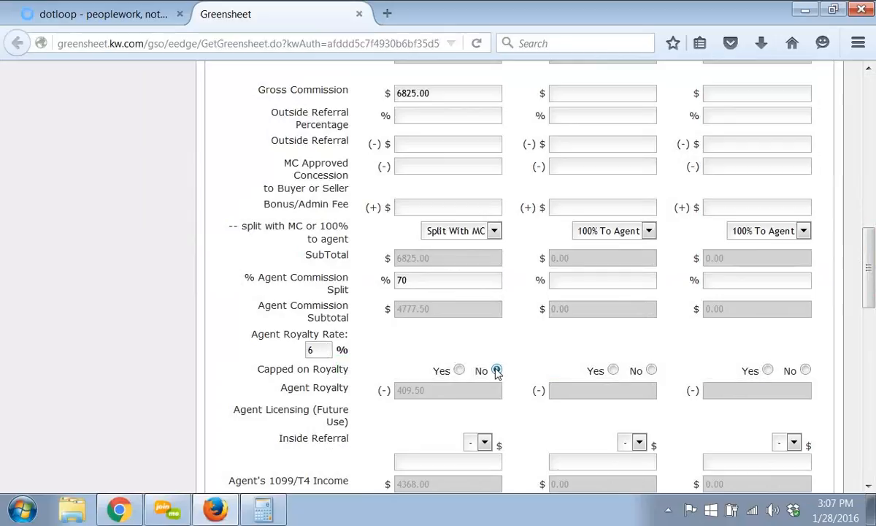
# - Mark Agent A as not capped on royalty and enter 1 in each of the four donation deduction fields
pyautogui.click(497, 371)
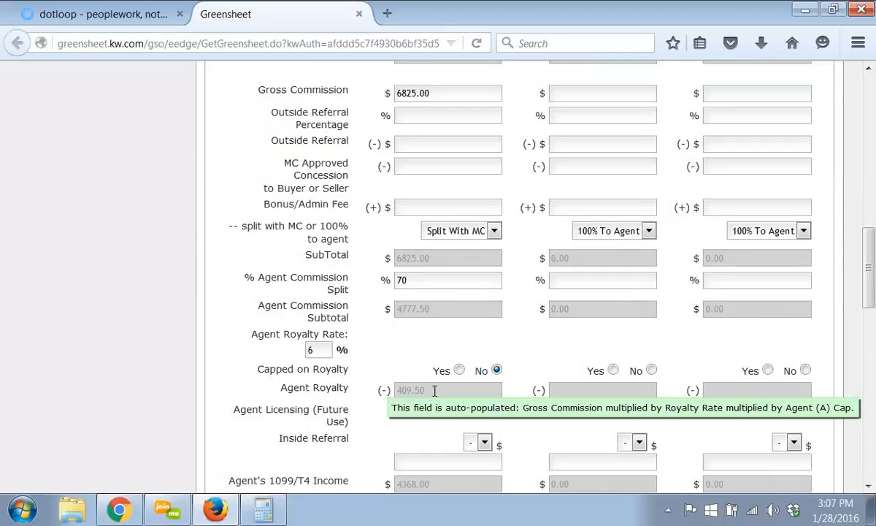
pyautogui.moveTo(871, 263); pyautogui.dragTo(870, 325)
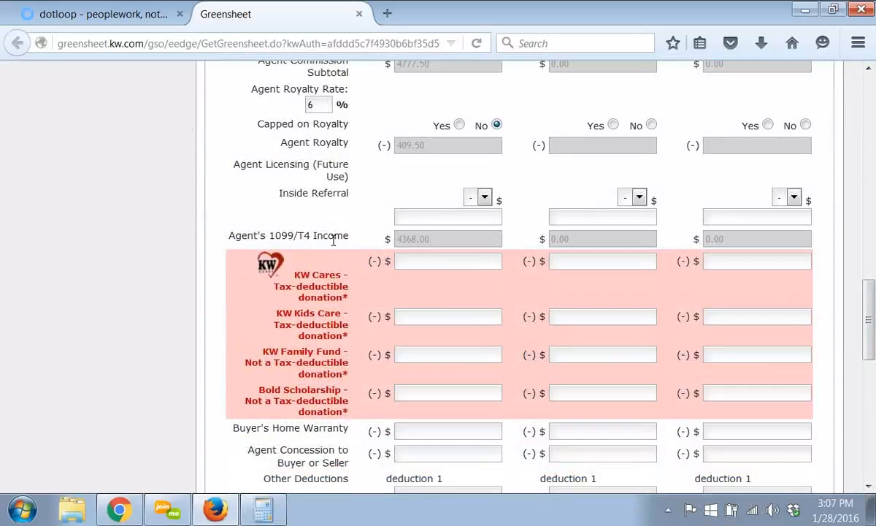
pyautogui.moveTo(440, 246)
pyautogui.moveTo(440, 265)
pyautogui.click(424, 264)
pyautogui.write('11')
pyautogui.click(441, 351)
pyautogui.write('1')
pyautogui.click(430, 392)
pyautogui.write('1')
# - Finish Agent Detail and continue to the Co-Broker section
pyautogui.moveTo(869, 329); pyautogui.dragTo(835, 405)
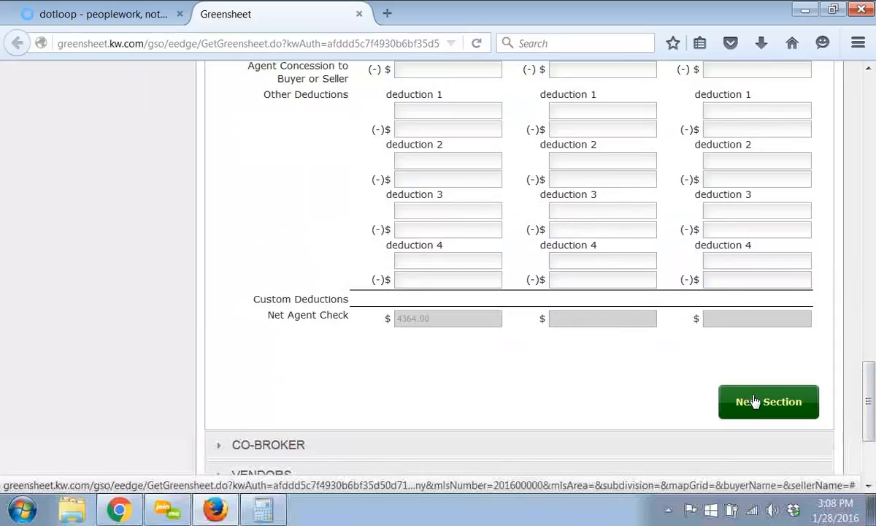
pyautogui.moveTo(423, 324)
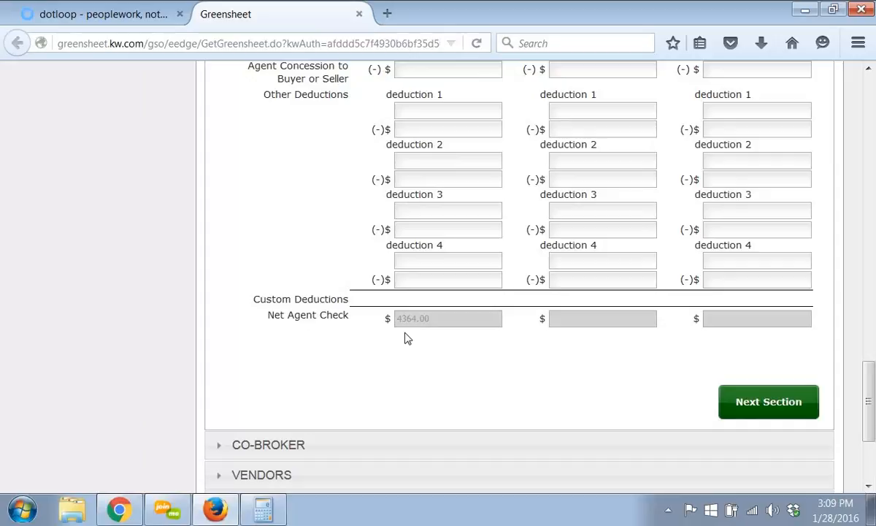
pyautogui.click(788, 413)
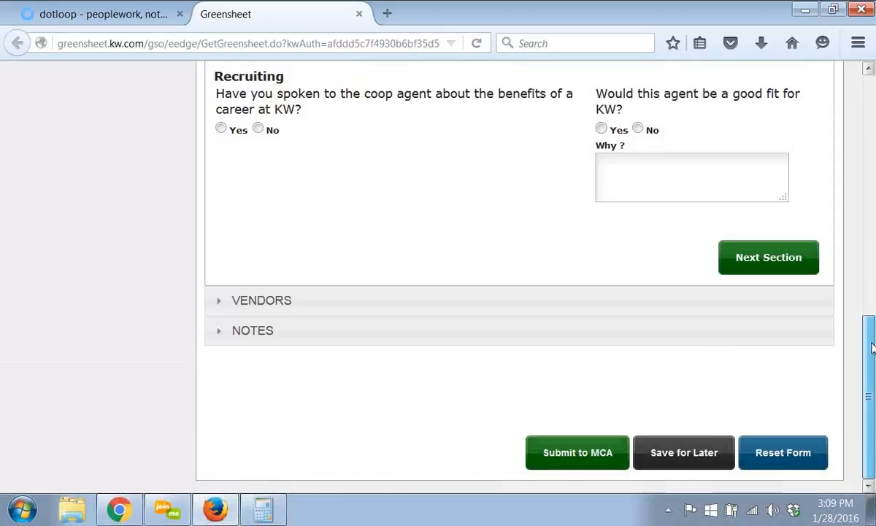
# - Leave the Co-Broker section blank and continue to the Vendors section
pyautogui.moveTo(873, 345); pyautogui.dragTo(874, 254)
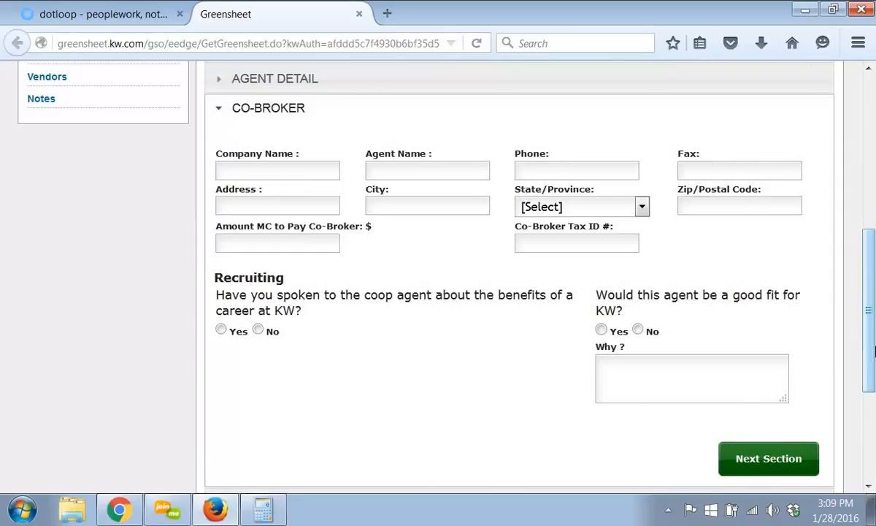
pyautogui.scroll(-4, 871, 346)
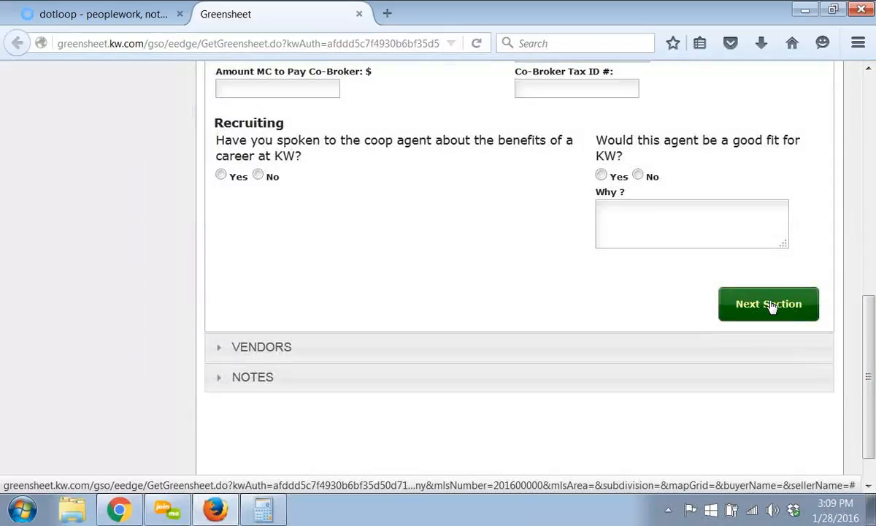
pyautogui.click(770, 306)
# - Leave the vendor details blank and continue to the Notes section
pyautogui.scroll(4, 873, 306)
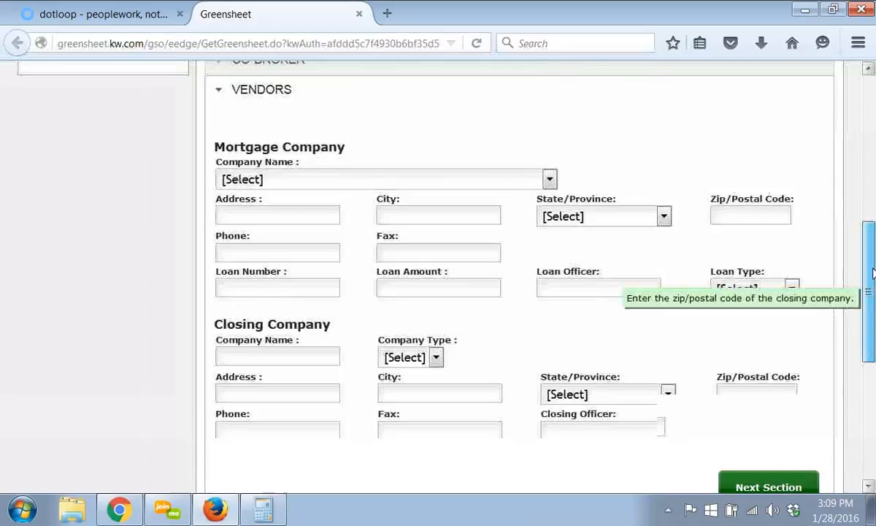
pyautogui.scroll(-2, 870, 288)
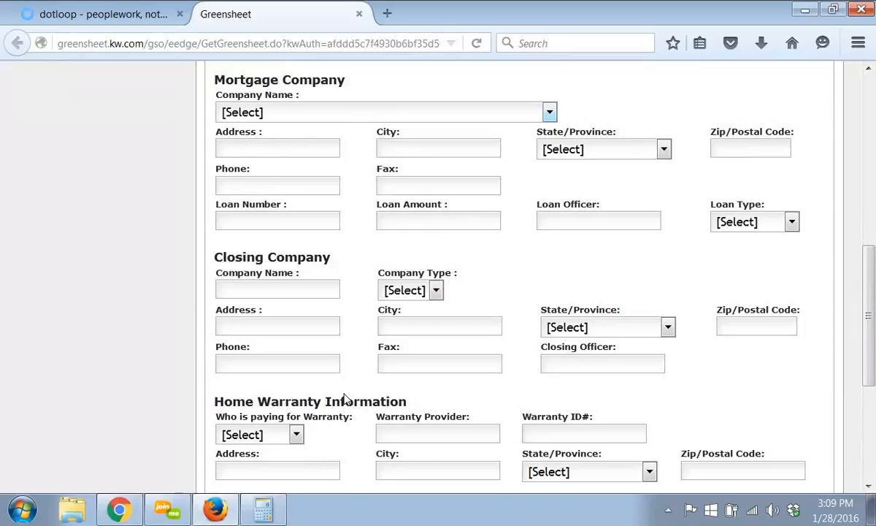
pyautogui.moveTo(872, 387)
pyautogui.mouseDown()
pyautogui.moveTo(872, 372)
pyautogui.moveTo(871, 397)
pyautogui.mouseUp()
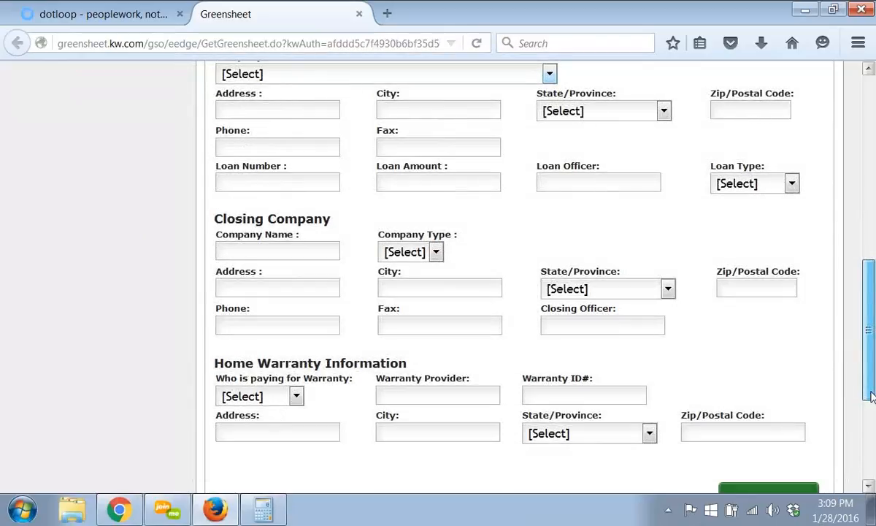
pyautogui.moveTo(871, 397); pyautogui.dragTo(871, 454)
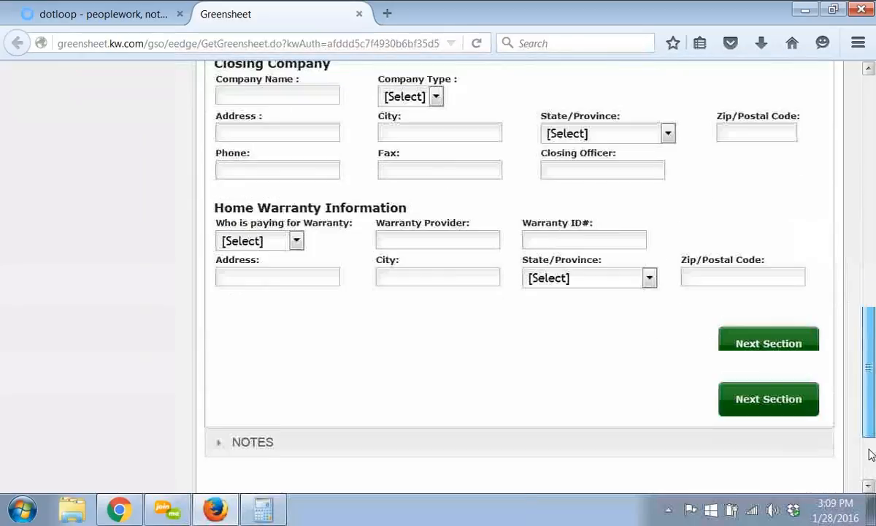
pyautogui.click(782, 361)
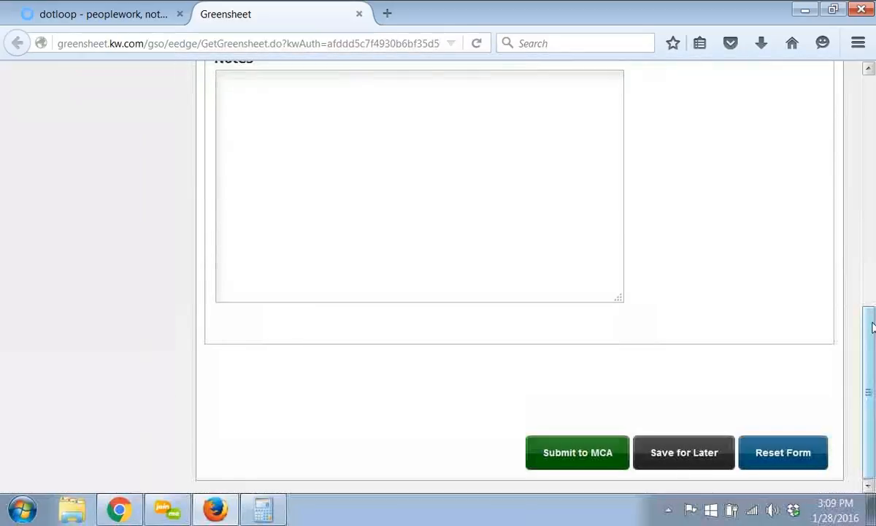
# - Submit the greensheet to MCA, choosing to manage the paperwork as normal
pyautogui.moveTo(873, 318); pyautogui.dragTo(873, 292)
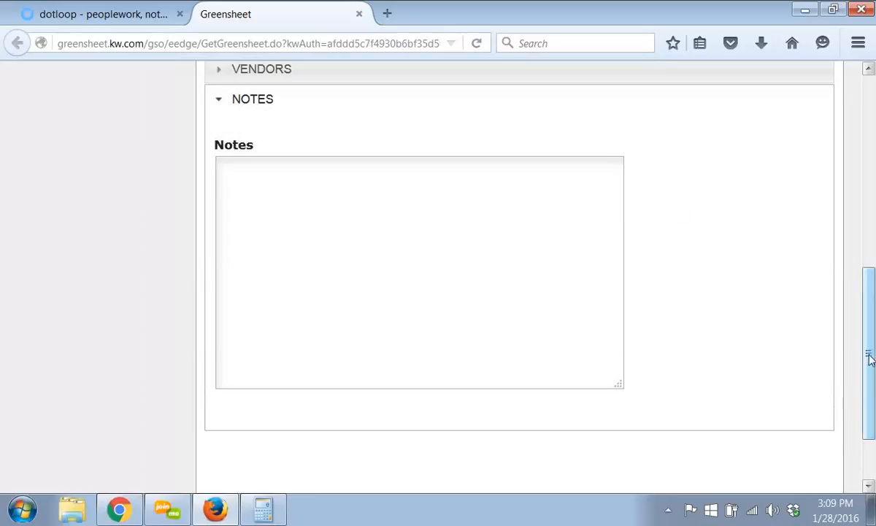
pyautogui.moveTo(870, 338); pyautogui.dragTo(870, 370)
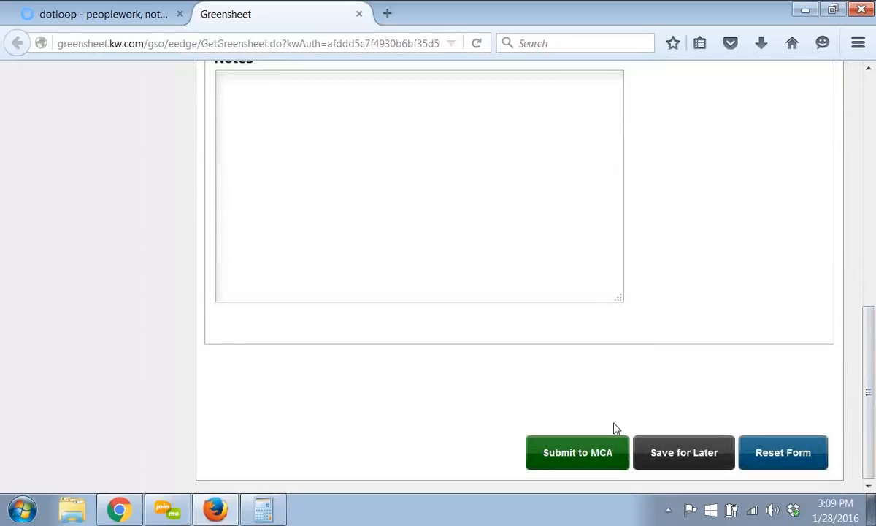
pyautogui.click(570, 455)
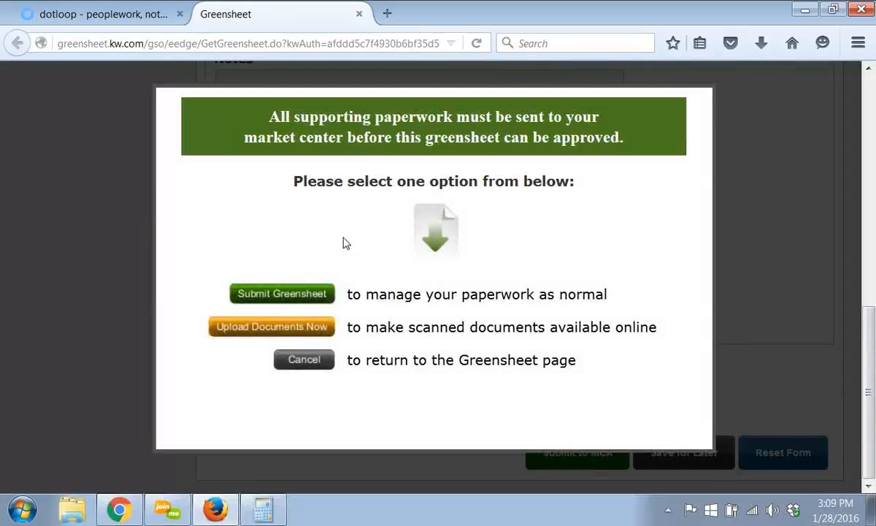
pyautogui.click(277, 295)
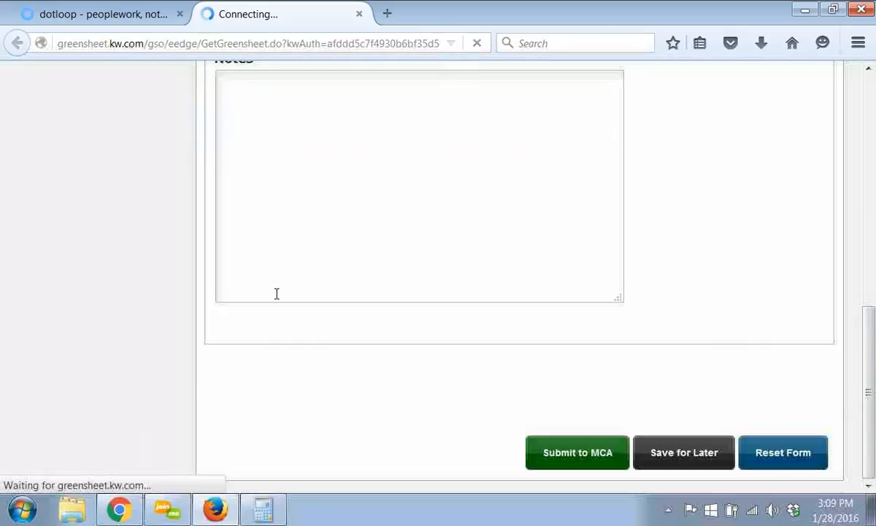